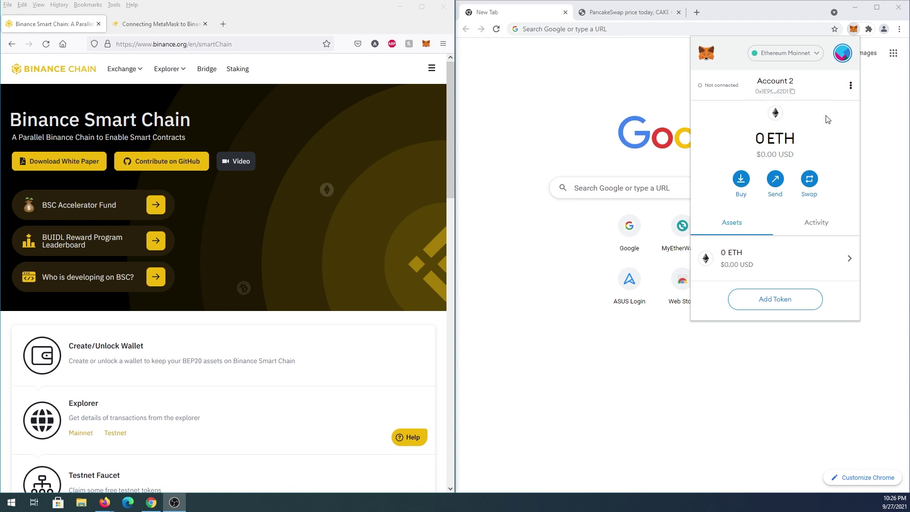
From the account menu, go to Settings > Networks and start adding a new network.
{"action": "left_click", "coordinate": [844, 56]}
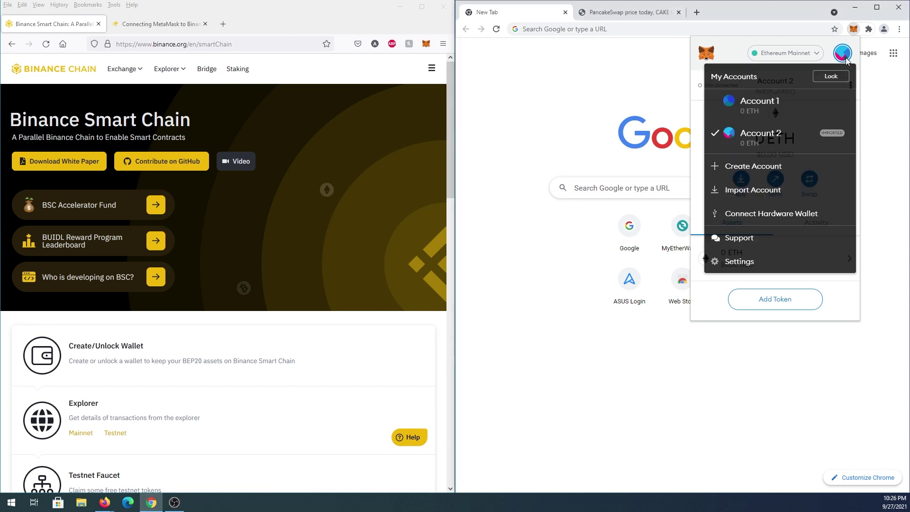
{"action": "left_click", "coordinate": [743, 263]}
{"action": "scroll", "coordinate": [782, 126], "scroll_direction": "down", "scroll_amount": 4}
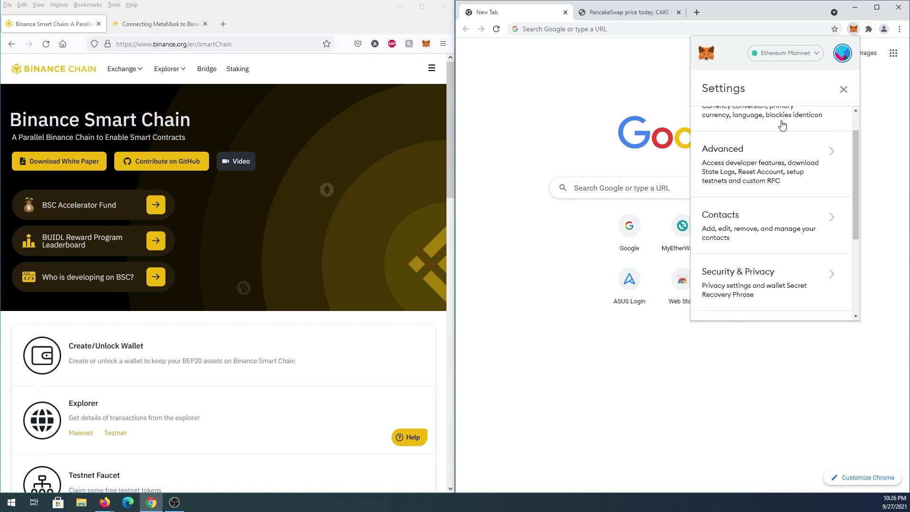
{"action": "left_click", "coordinate": [746, 244]}
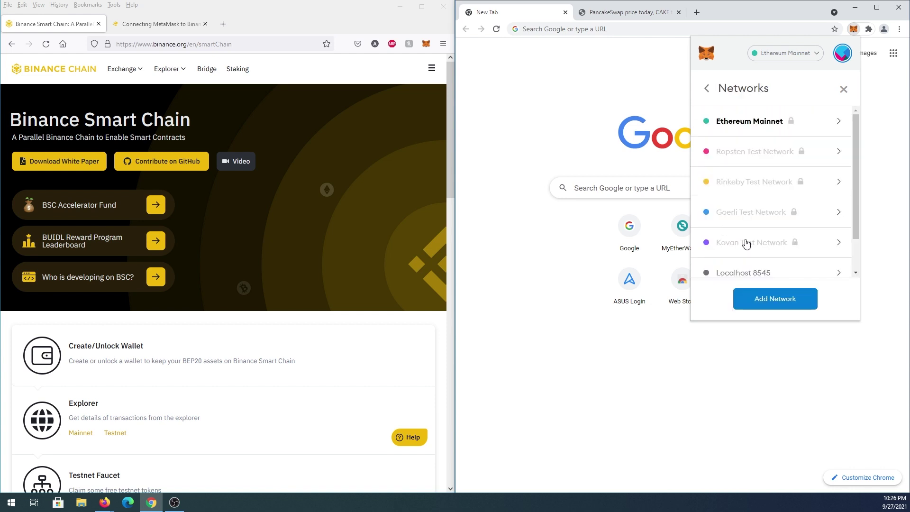
{"action": "left_click", "coordinate": [767, 306]}
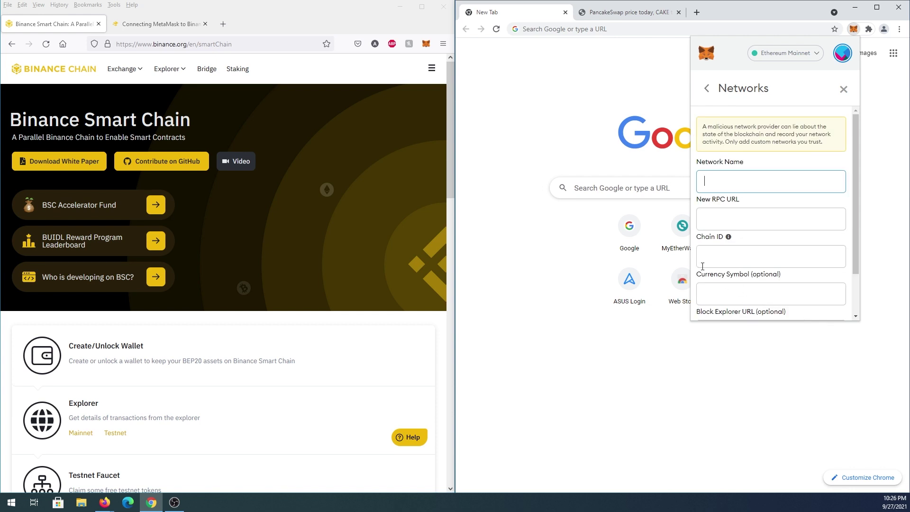
Switch to the Binance Academy article and scroll to the Mainnet parameters (Smart Chain, chain ID 56, BNB).
{"action": "left_click", "coordinate": [166, 25]}
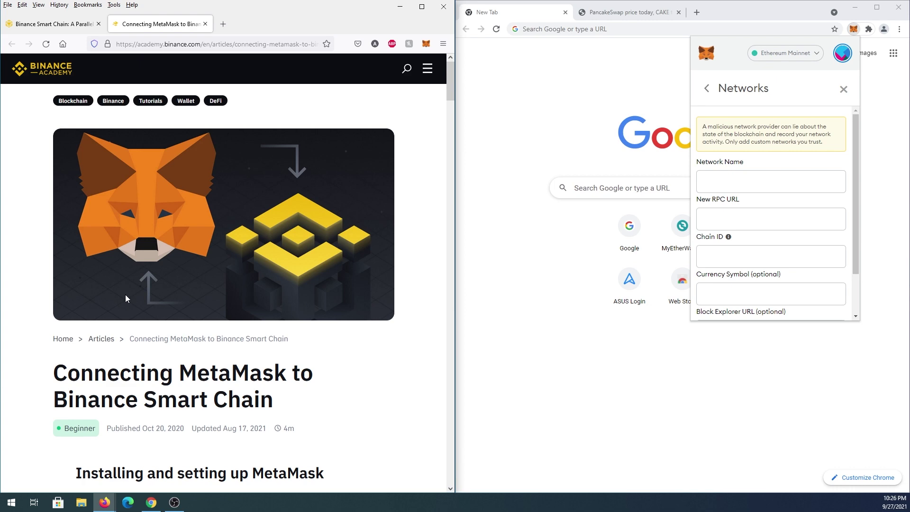
{"action": "scroll", "coordinate": [126, 295], "scroll_direction": "down", "scroll_amount": 10}
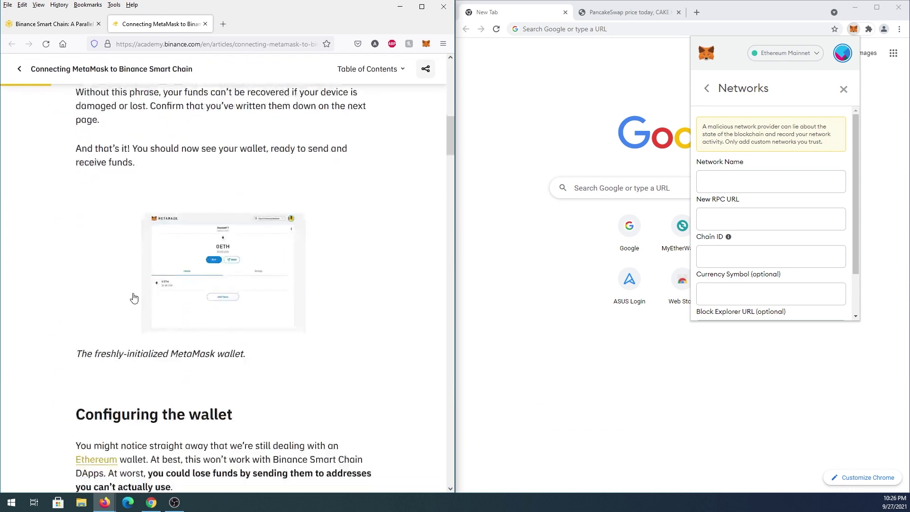
{"action": "scroll", "coordinate": [133, 297], "scroll_direction": "down", "scroll_amount": 10}
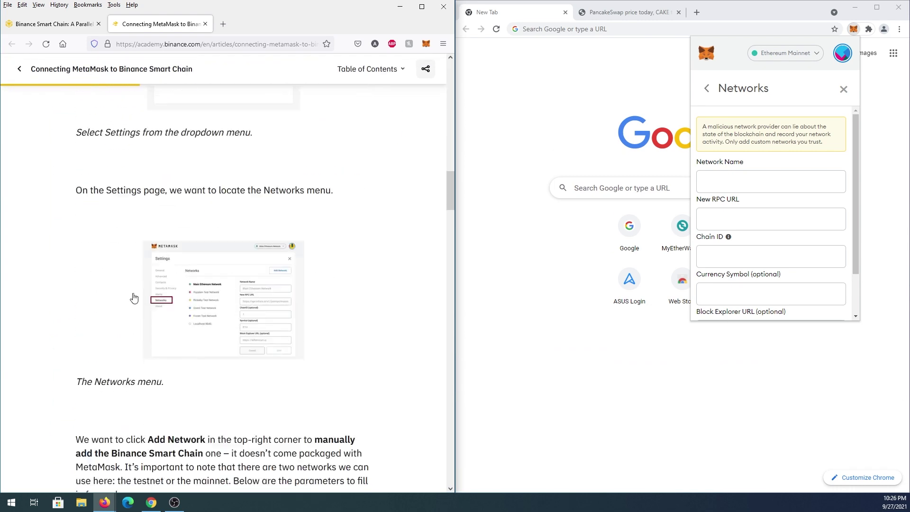
{"action": "scroll", "coordinate": [133, 294], "scroll_direction": "down", "scroll_amount": 6}
{"action": "scroll", "coordinate": [134, 297], "scroll_direction": "up", "scroll_amount": 1}
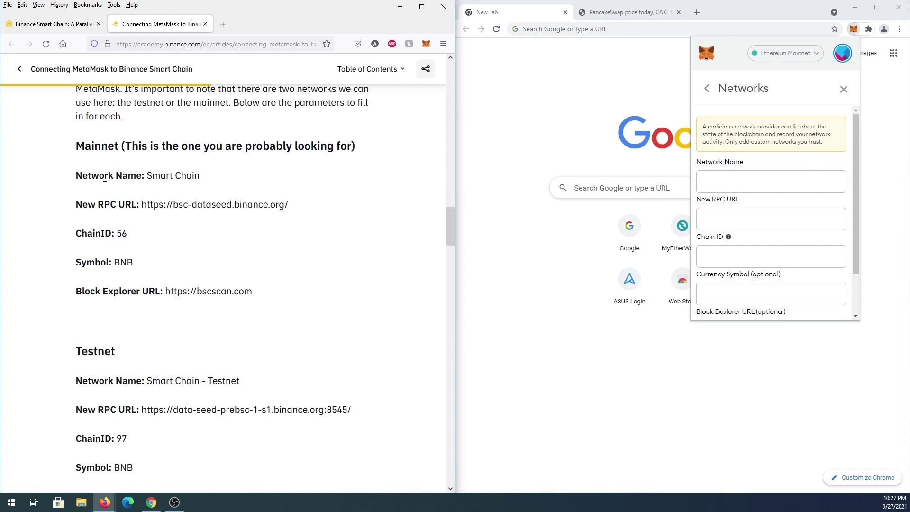
Copy 'Smart Chain' from the article into the Network Name field.
{"action": "left_click_drag", "start_coordinate": [201, 177], "coordinate": [147, 177]}
{"action": "right_click", "coordinate": [153, 176]}
{"action": "left_click", "coordinate": [170, 185]}
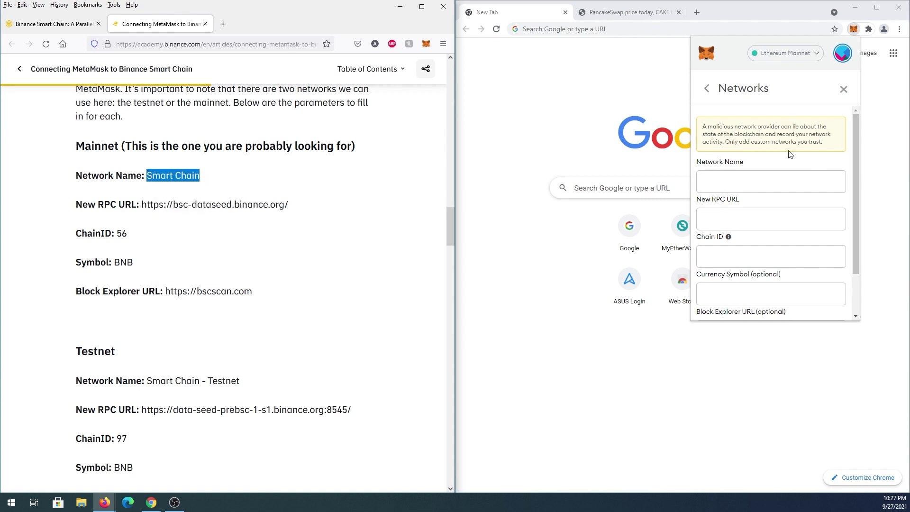
{"action": "left_click", "coordinate": [751, 180]}
{"action": "right_click", "coordinate": [748, 179]}
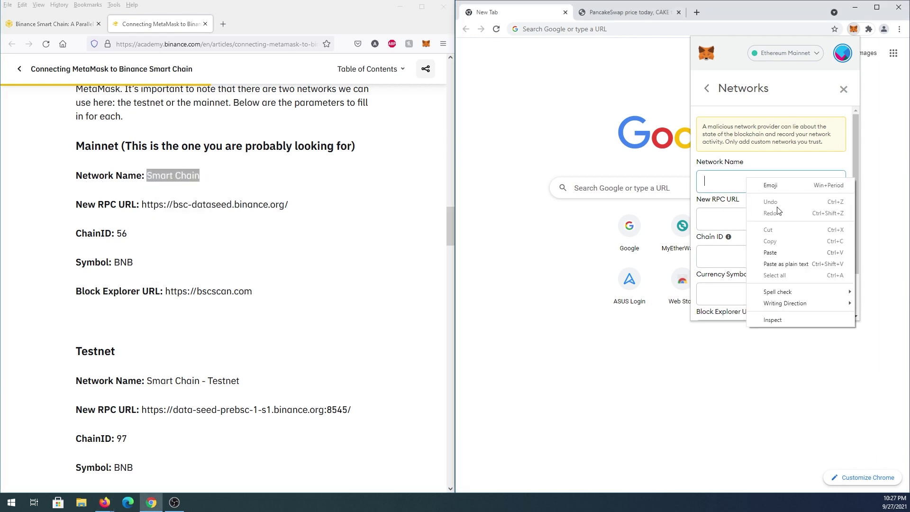
{"action": "left_click", "coordinate": [778, 254]}
{"action": "left_click_drag", "start_coordinate": [302, 202], "coordinate": [142, 204]}
{"action": "right_click", "coordinate": [146, 206]}
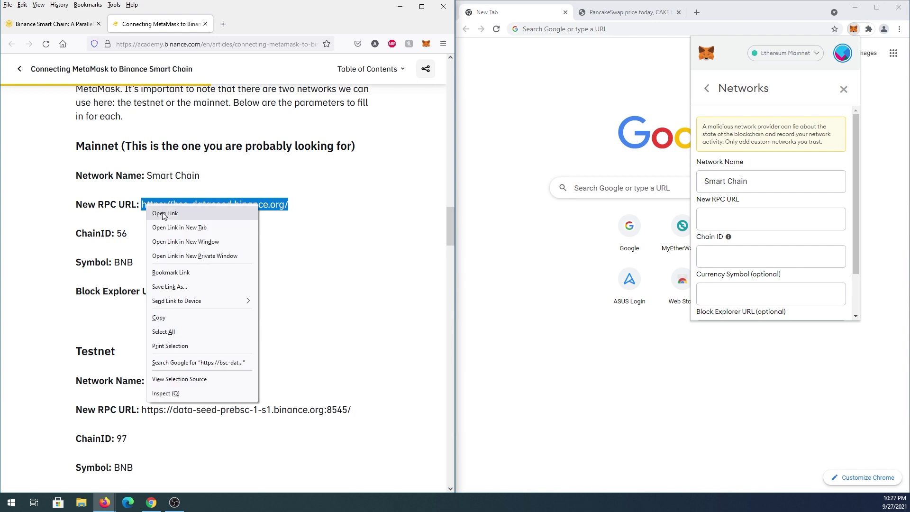
{"action": "left_click", "coordinate": [178, 317]}
{"action": "left_click", "coordinate": [749, 222]}
{"action": "right_click", "coordinate": [749, 222]}
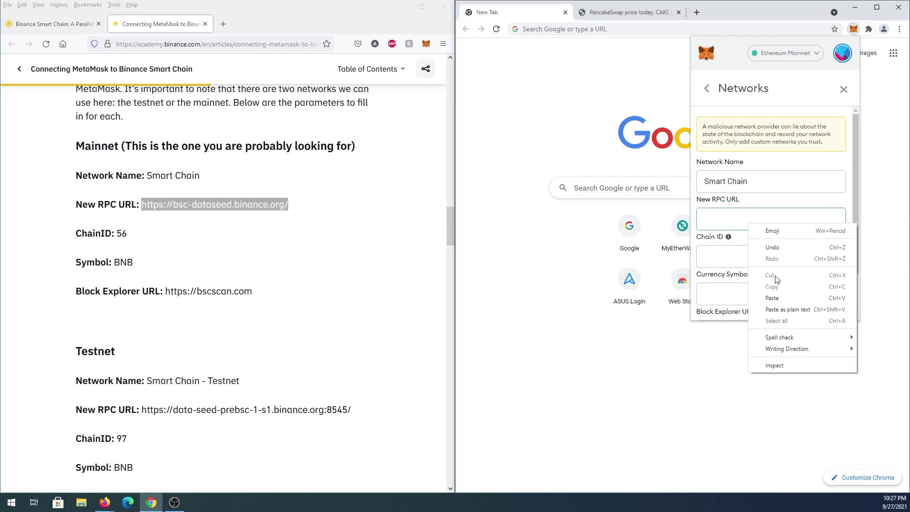
{"action": "left_click", "coordinate": [776, 299]}
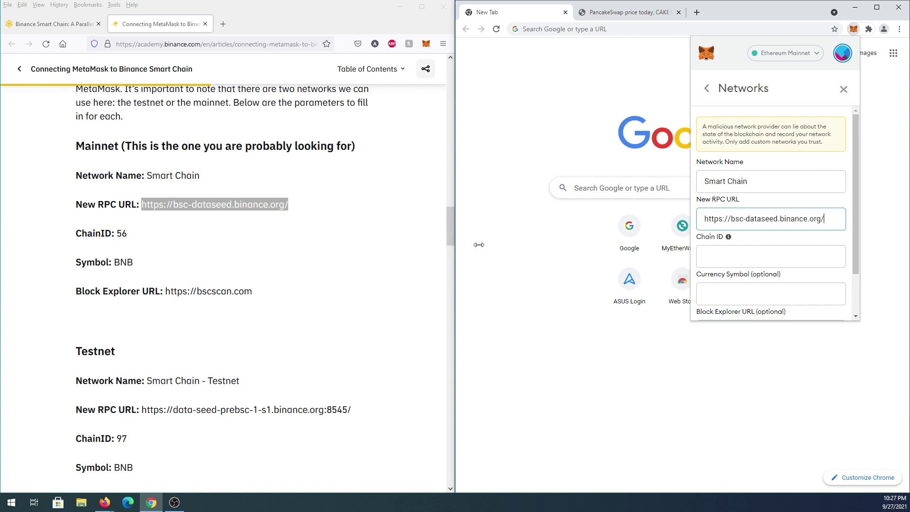
Enter chain ID 56 and currency symbol BNB.
{"action": "left_click", "coordinate": [755, 258]}
{"action": "type", "text": "56"}
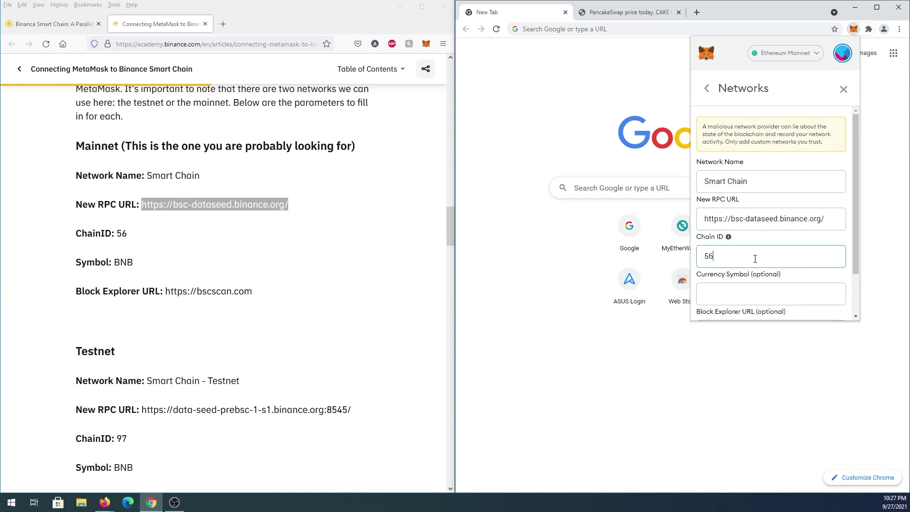
{"action": "left_click", "coordinate": [754, 291]}
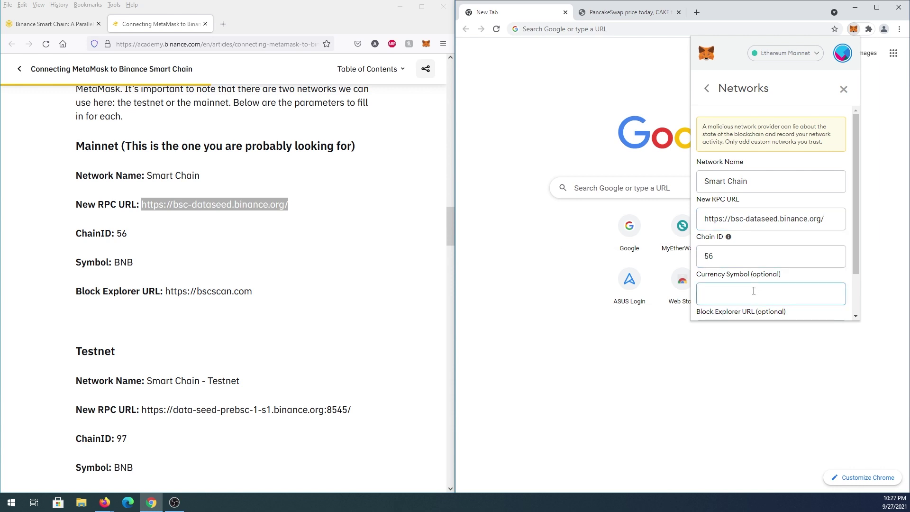
{"action": "type", "text": "BNB"}
{"action": "left_click_drag", "start_coordinate": [263, 291], "coordinate": [166, 290]}
{"action": "right_click", "coordinate": [166, 290]}
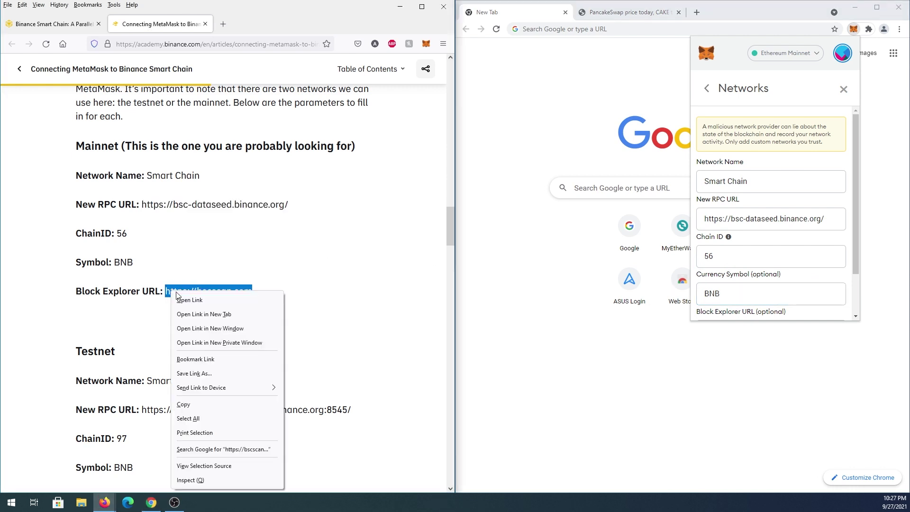
{"action": "left_click", "coordinate": [195, 408]}
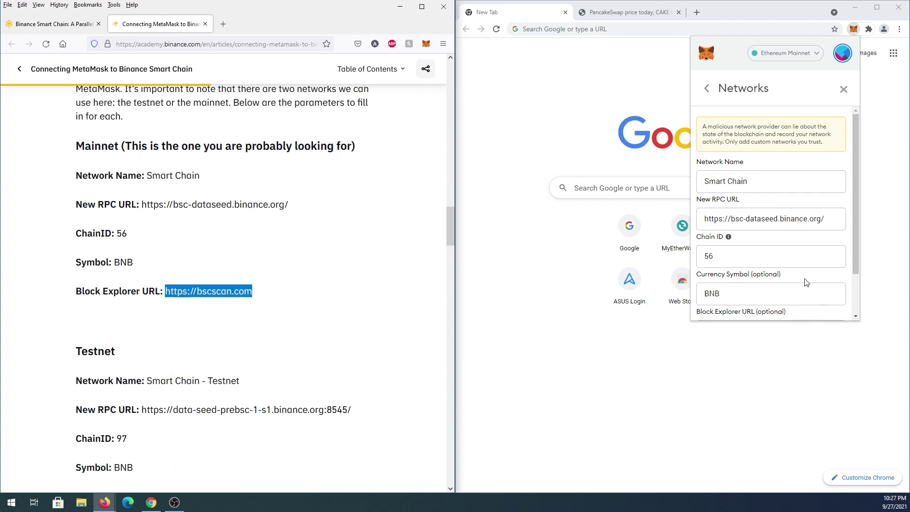
{"action": "scroll", "coordinate": [759, 282], "scroll_direction": "down", "scroll_amount": 1}
{"action": "right_click", "coordinate": [752, 283]}
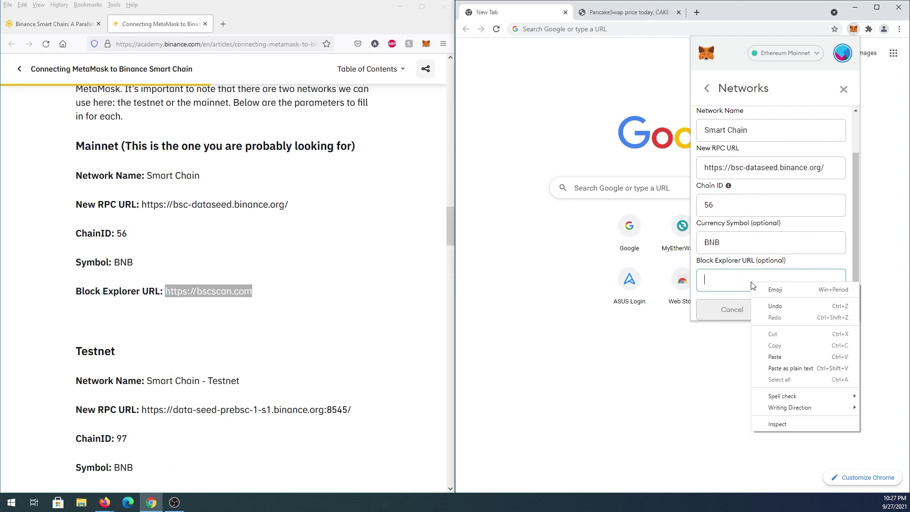
{"action": "left_click", "coordinate": [785, 357]}
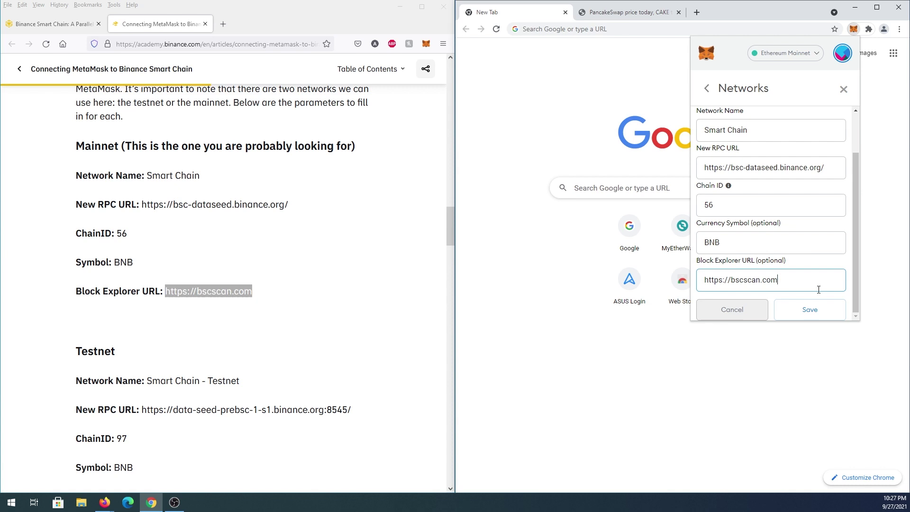
Save the Smart Chain network, dismiss the What's new popup, and select Smart Chain as active.
{"action": "left_click", "coordinate": [812, 310]}
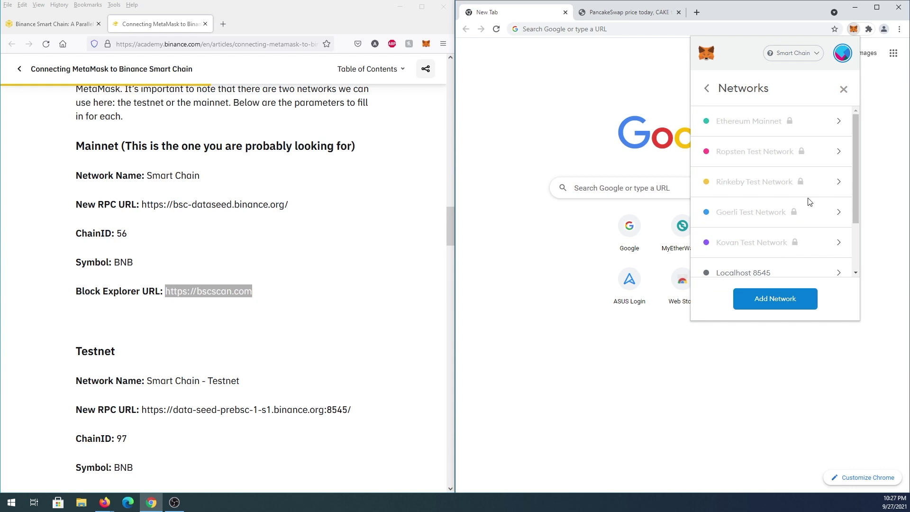
{"action": "left_click", "coordinate": [845, 89]}
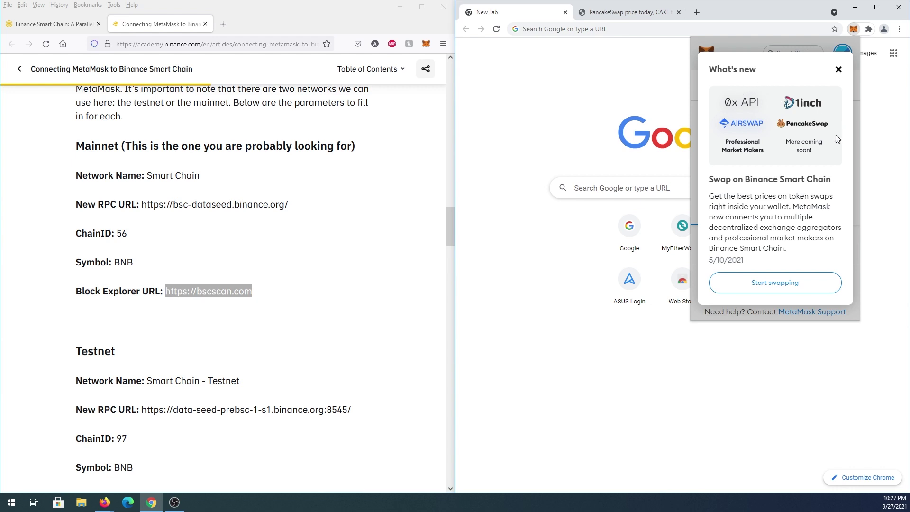
{"action": "left_click", "coordinate": [839, 70]}
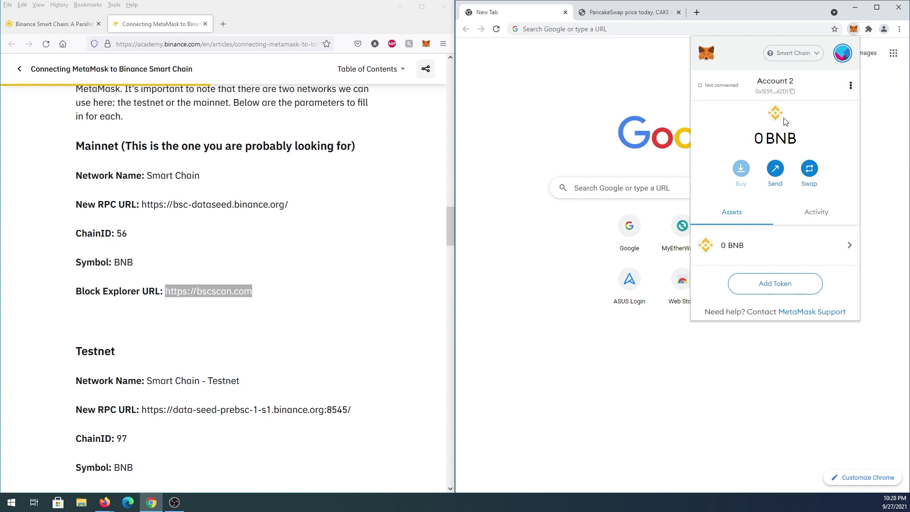
{"action": "left_click", "coordinate": [806, 54]}
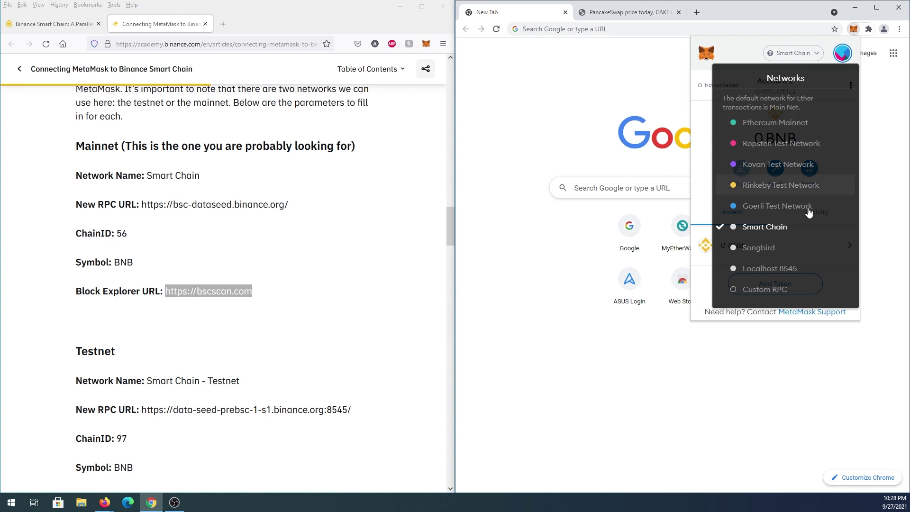
{"action": "left_click", "coordinate": [780, 229]}
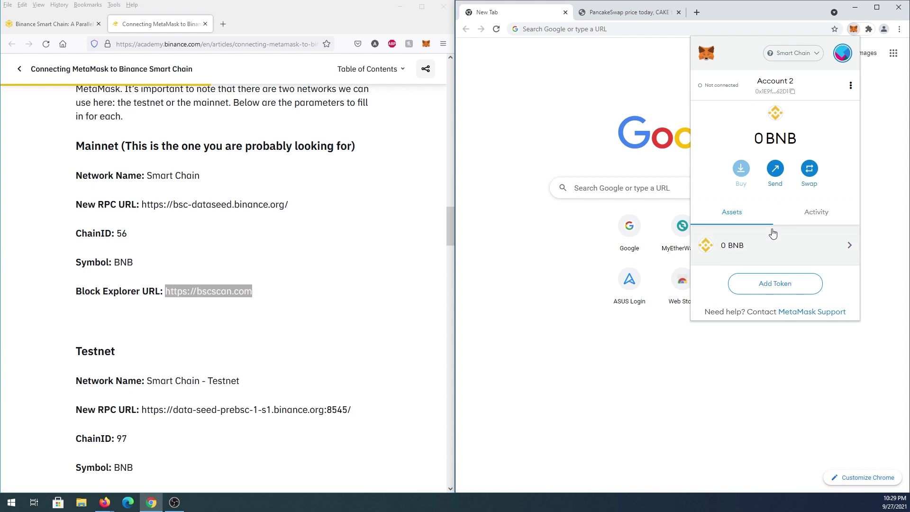
Add CAKE to MetaMask from CoinMarketCap's PancakeSwap page, then reopen the wallet to see 0 CAKE.
{"action": "left_click", "coordinate": [611, 17]}
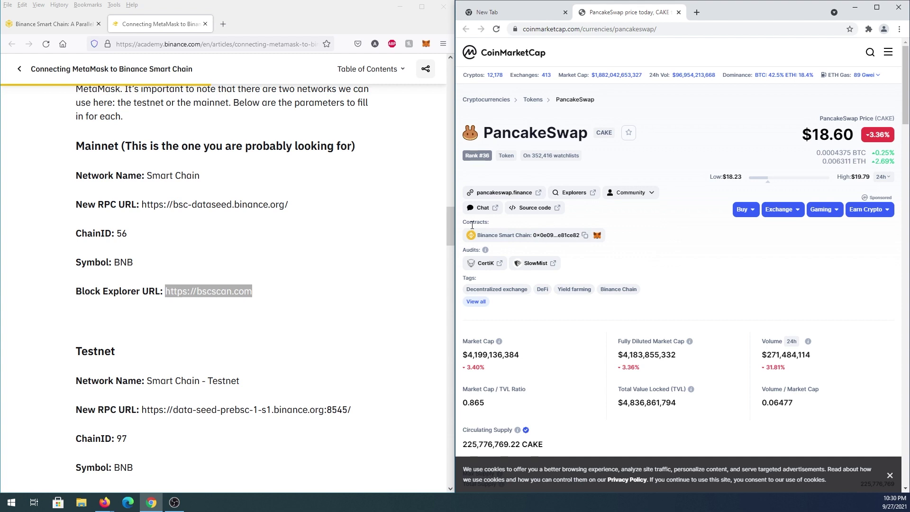
{"action": "left_click", "coordinate": [598, 237]}
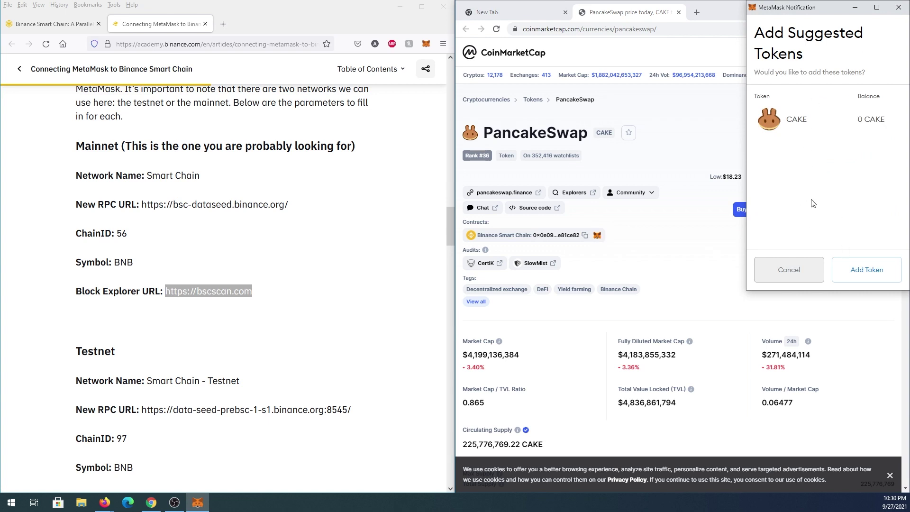
{"action": "left_click", "coordinate": [868, 270]}
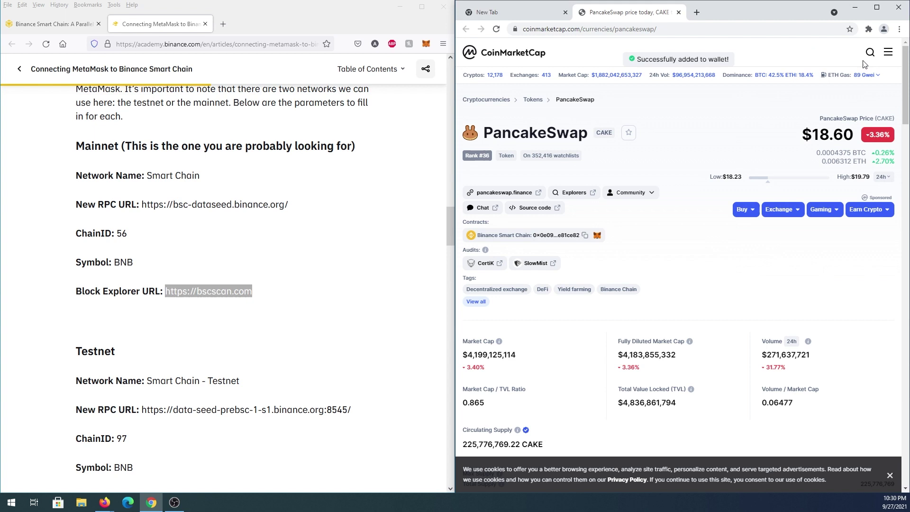
{"action": "left_click", "coordinate": [869, 30]}
{"action": "left_click", "coordinate": [772, 115]}
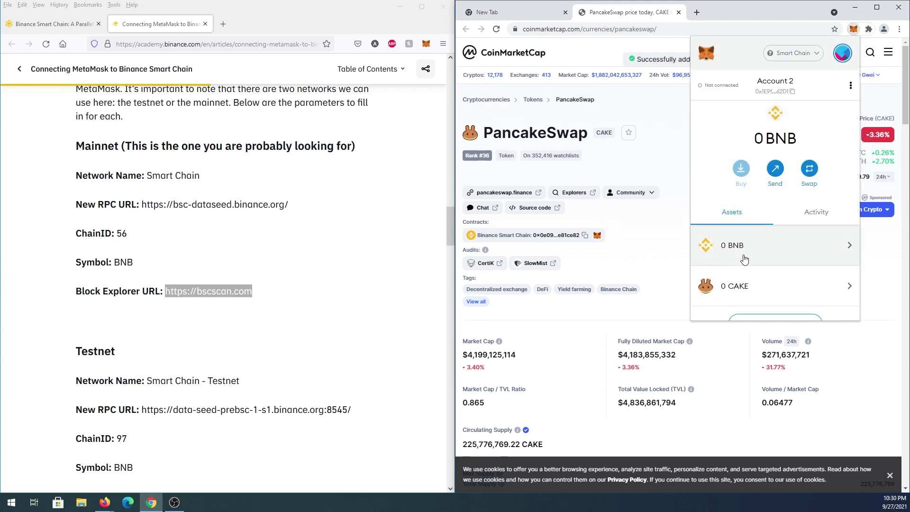
Open MetaMask's custom token form and copy the HERO contract address from metahero.io.
{"action": "scroll", "coordinate": [758, 251], "scroll_direction": "down", "scroll_amount": 1}
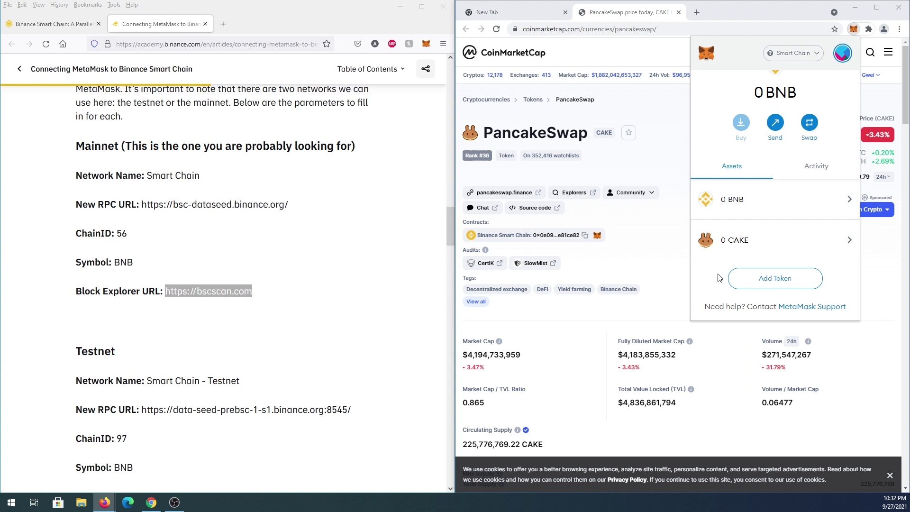
{"action": "left_click", "coordinate": [760, 282]}
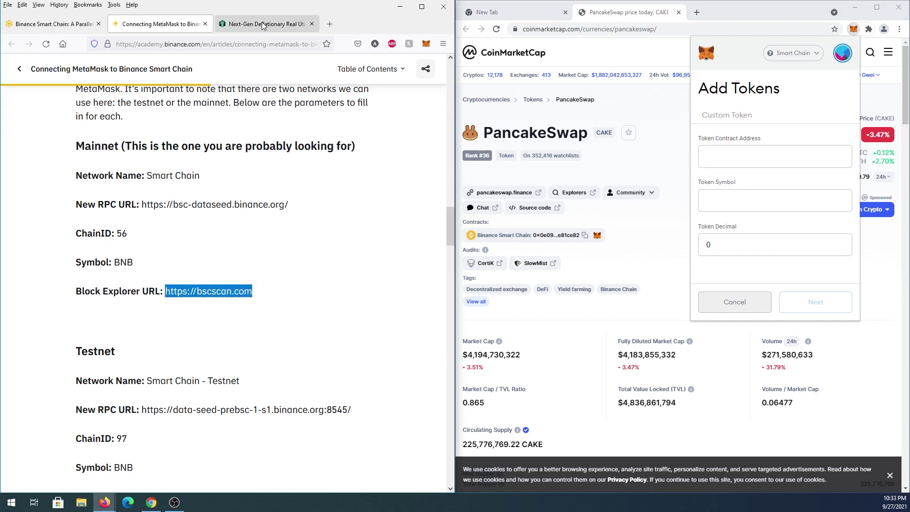
{"action": "left_click", "coordinate": [263, 25]}
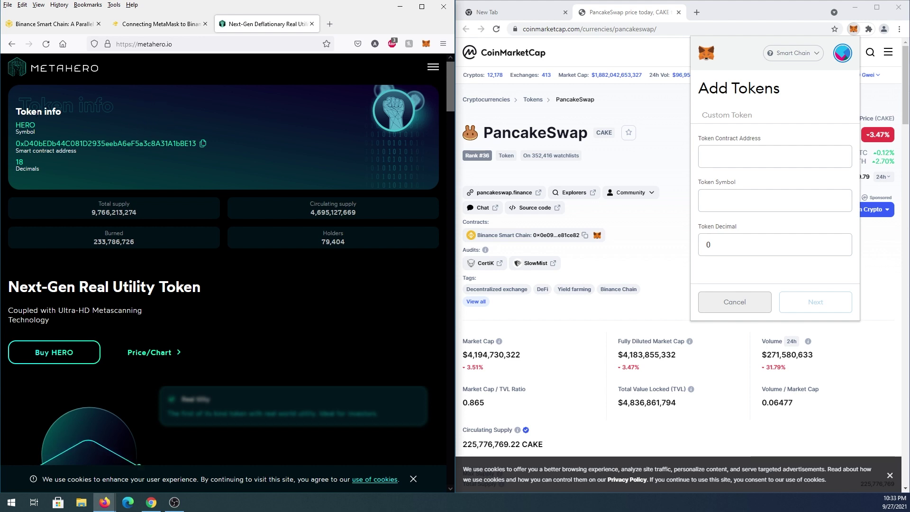
{"action": "left_click", "coordinate": [203, 143]}
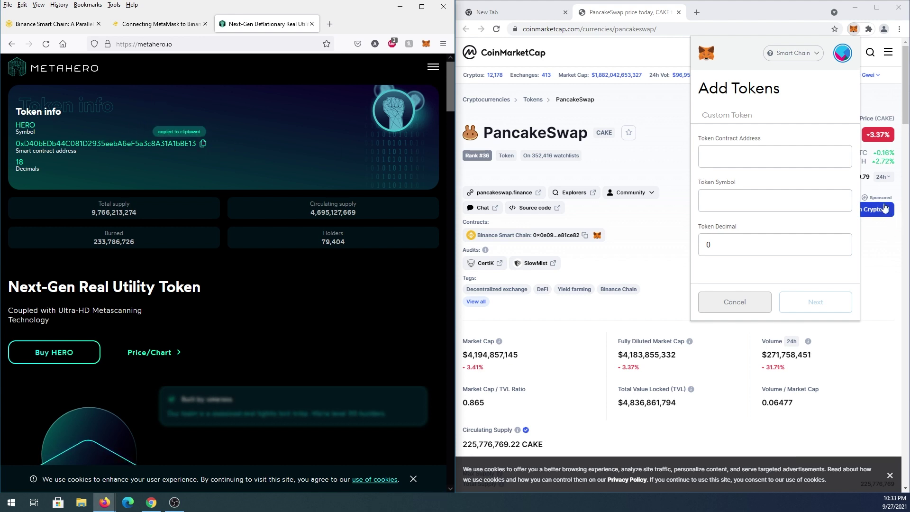
Paste the HERO contract address, confirm adding the token, and check 0 HERO under Assets.
{"action": "left_click", "coordinate": [739, 161]}
{"action": "key", "text": "ctrl+v"}
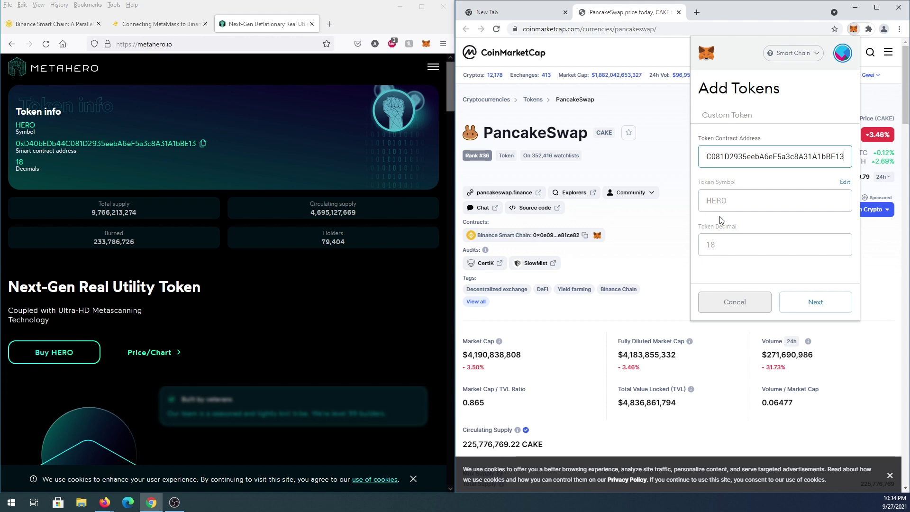
{"action": "left_click", "coordinate": [803, 297]}
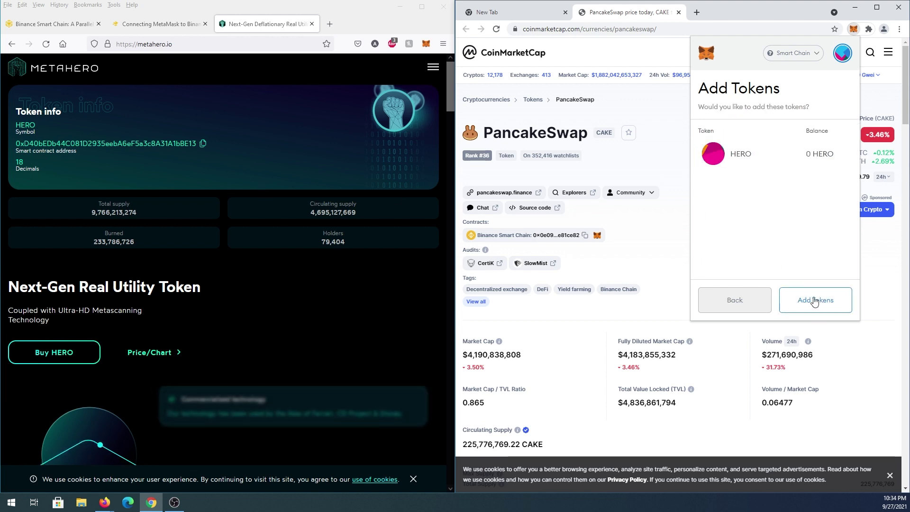
{"action": "left_click", "coordinate": [814, 302]}
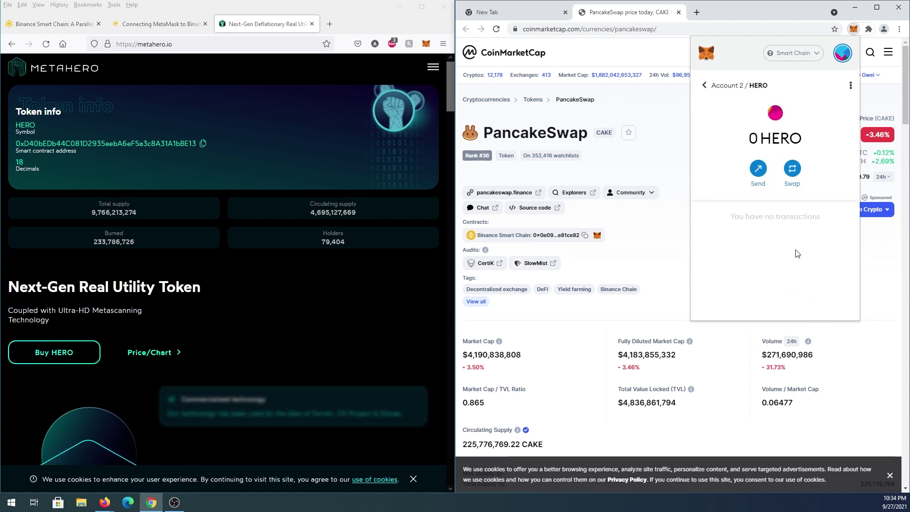
{"action": "left_click", "coordinate": [704, 85]}
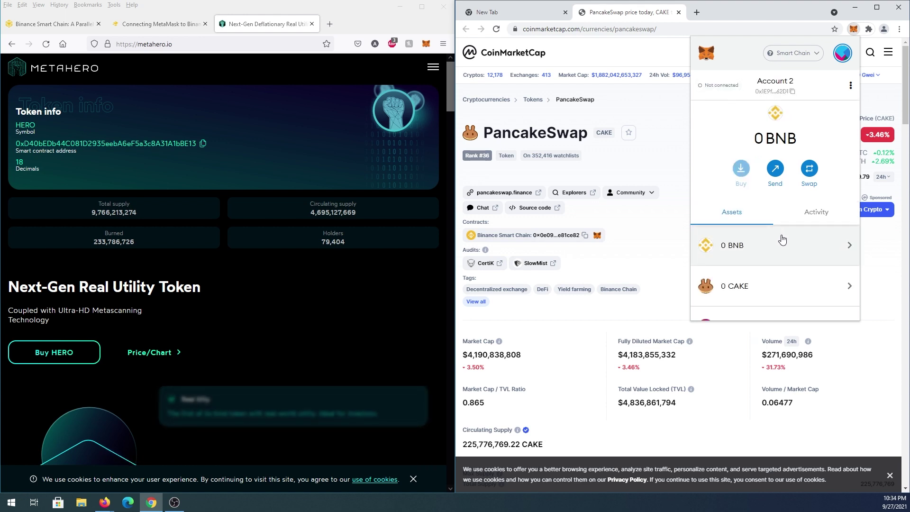
{"action": "scroll", "coordinate": [783, 239], "scroll_direction": "down", "scroll_amount": 2}
{"action": "scroll", "coordinate": [782, 239], "scroll_direction": "down", "scroll_amount": 1}
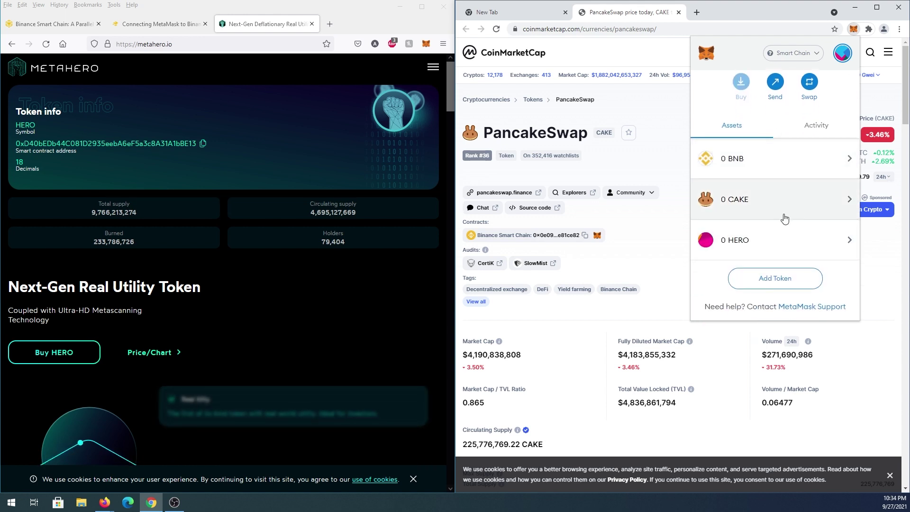